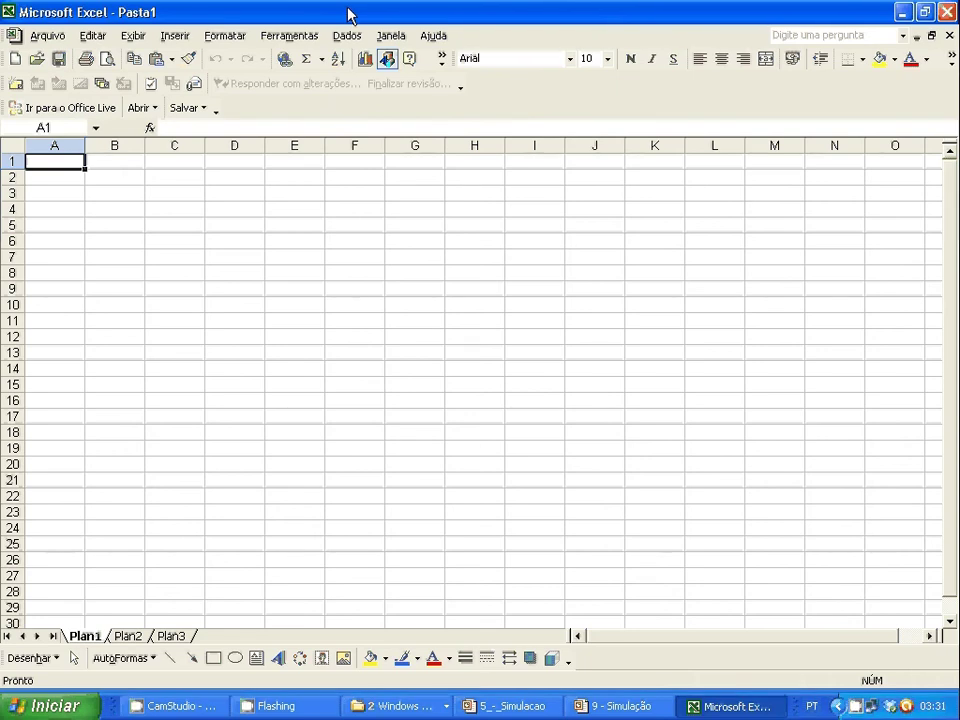
{"action": "left_click", "coordinate": [291, 36]}
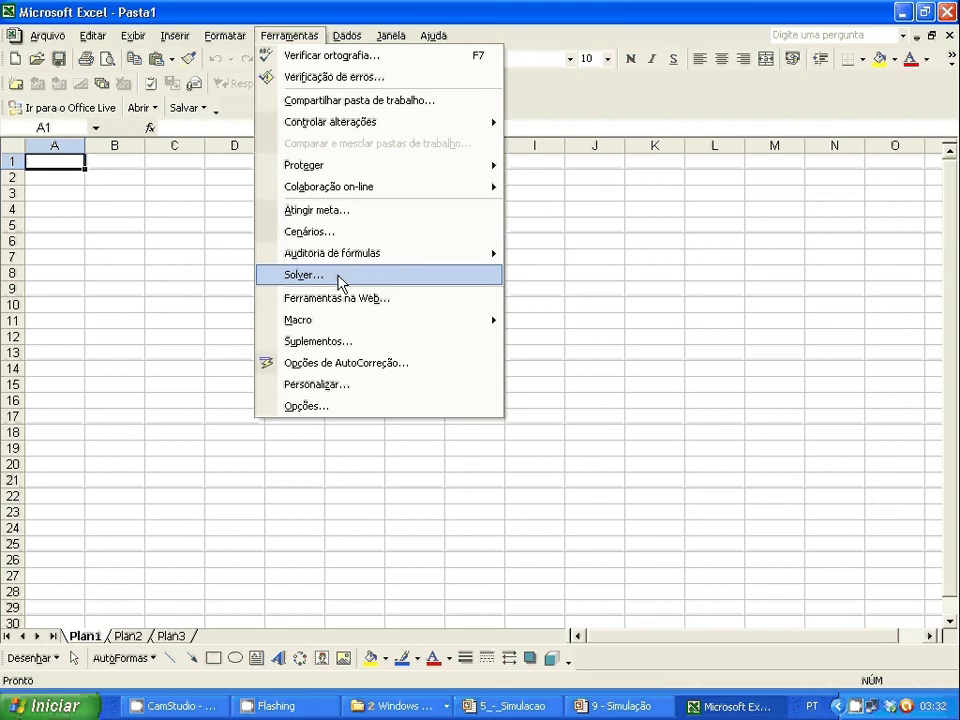
{"action": "left_click", "coordinate": [317, 410]}
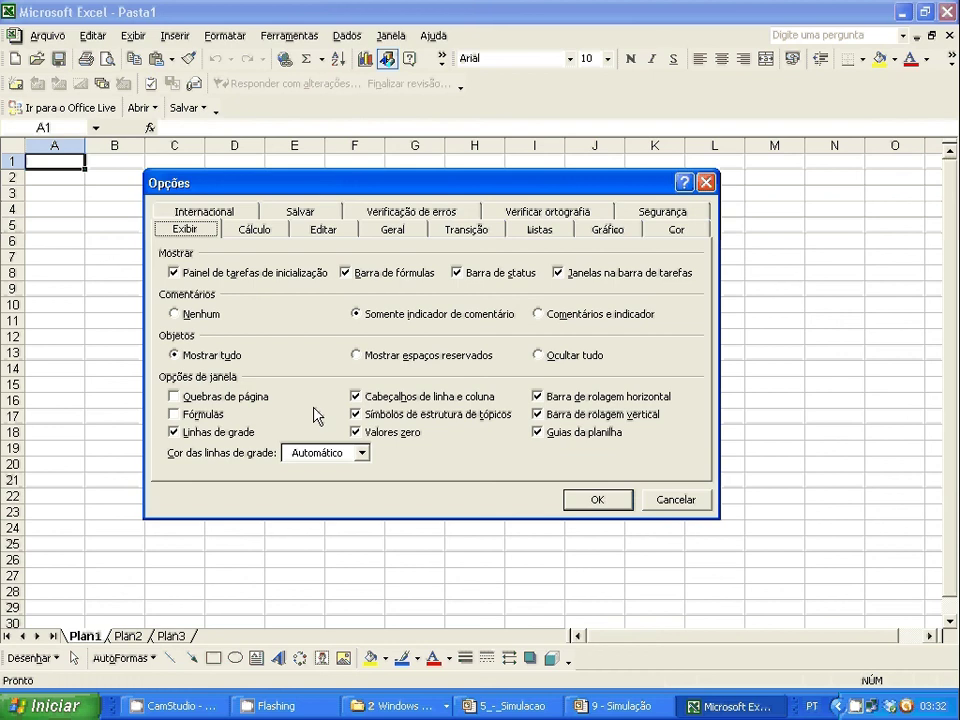
{"action": "left_click", "coordinate": [257, 233]}
{"action": "left_click", "coordinate": [330, 233]}
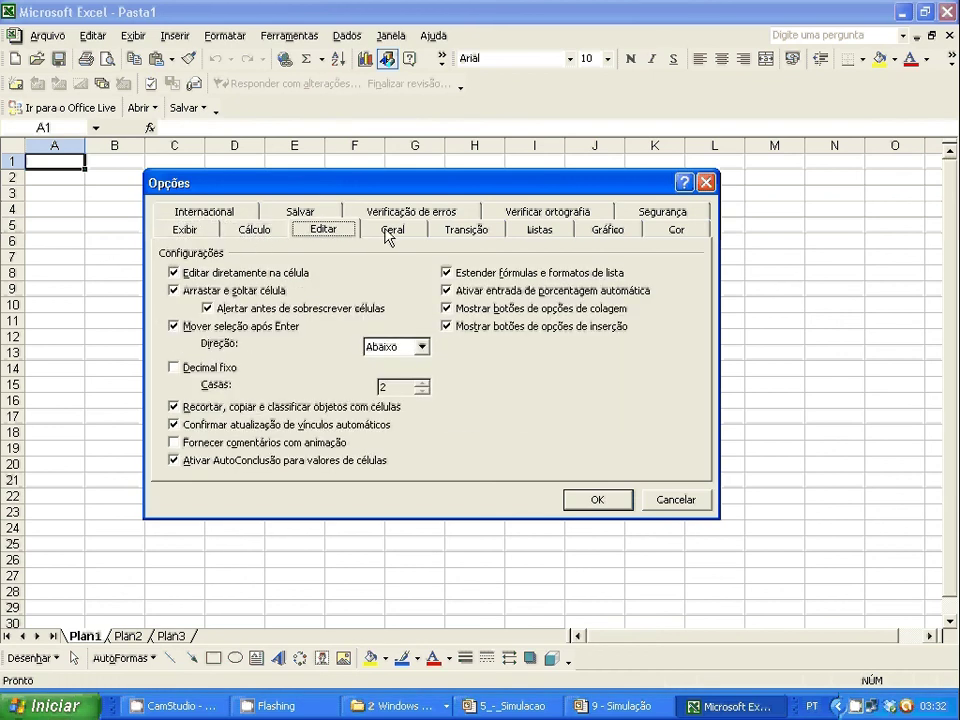
{"action": "left_click", "coordinate": [389, 234]}
{"action": "left_click", "coordinate": [460, 232]}
{"action": "left_click", "coordinate": [553, 213]}
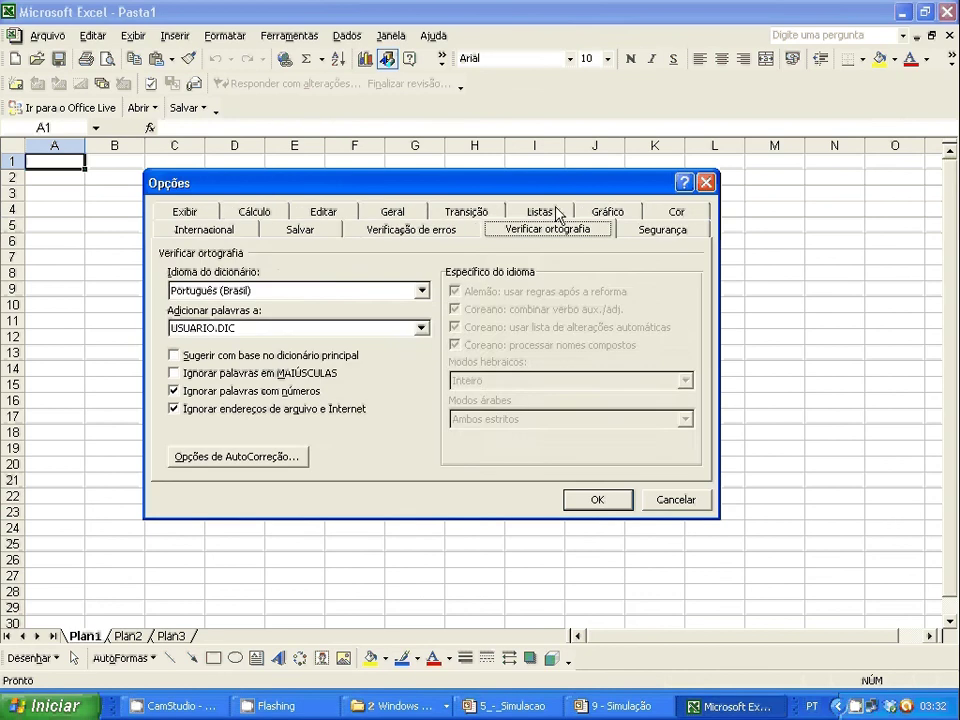
{"action": "left_click", "coordinate": [545, 214]}
{"action": "left_click", "coordinate": [440, 216]}
{"action": "left_click", "coordinate": [318, 213]}
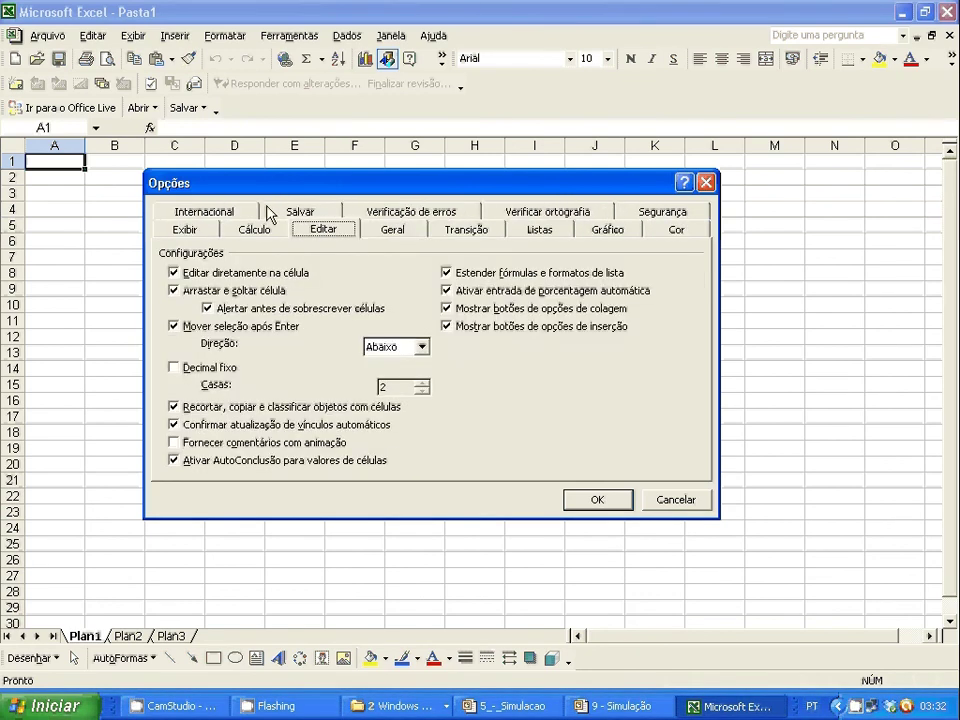
{"action": "left_click", "coordinate": [280, 212]}
{"action": "left_click", "coordinate": [200, 213]}
{"action": "left_click", "coordinate": [681, 503]}
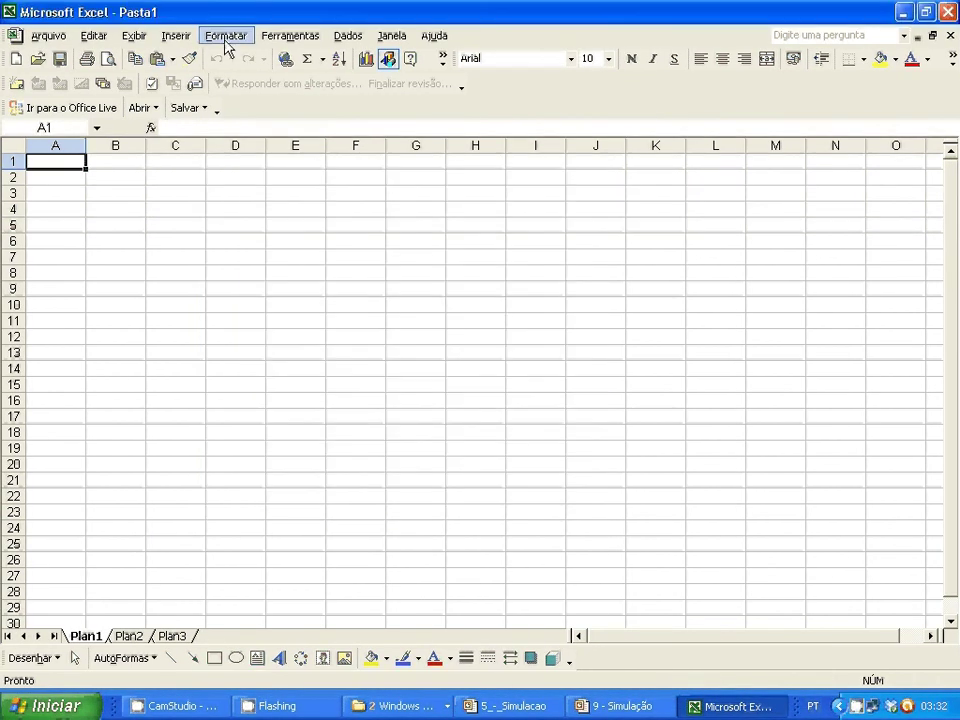
{"action": "left_click", "coordinate": [216, 40]}
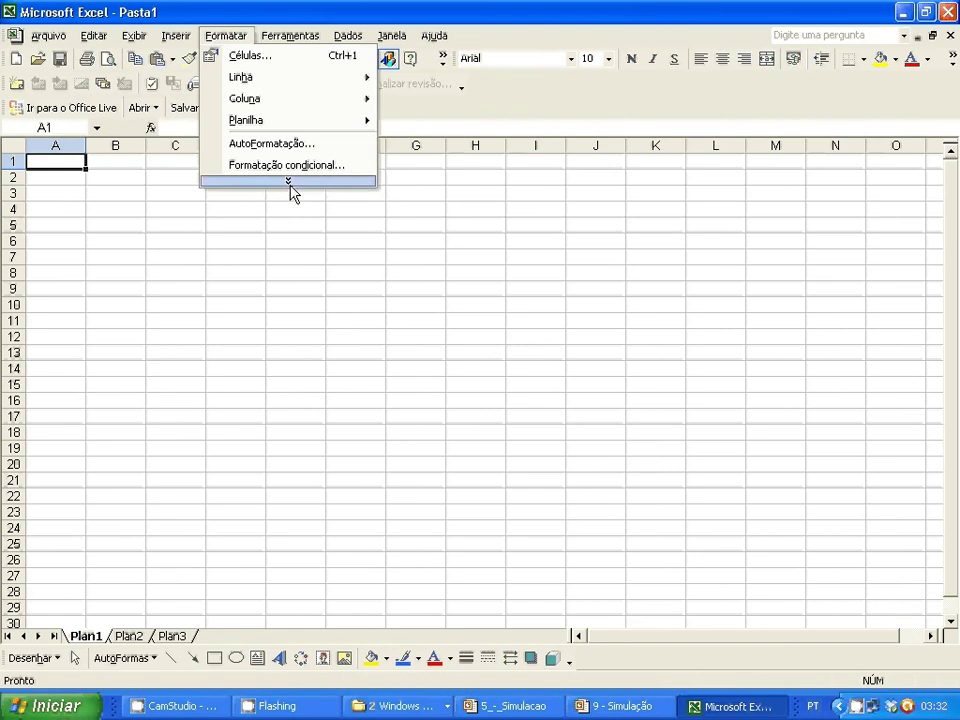
{"action": "mouse_move", "coordinate": [272, 40]}
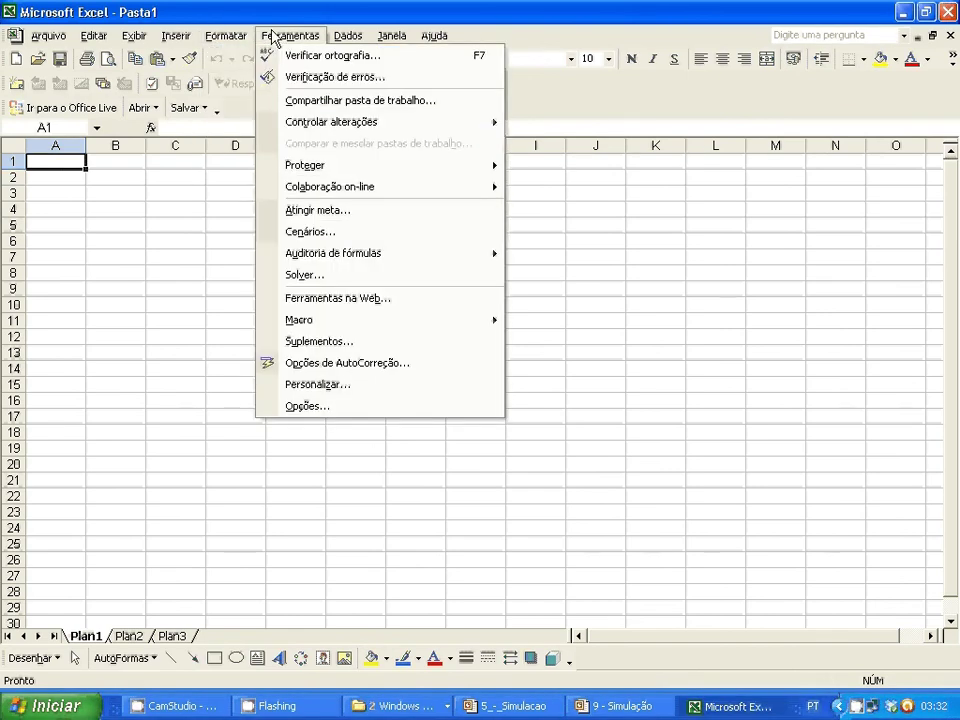
{"action": "left_click", "coordinate": [344, 342]}
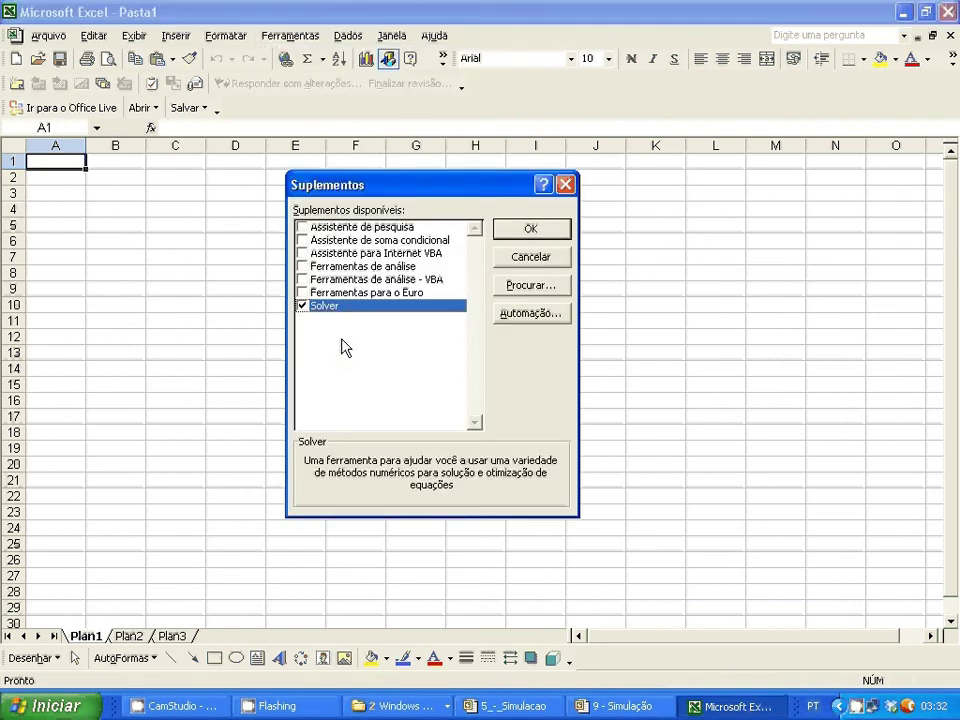
{"action": "left_click", "coordinate": [508, 258]}
Enable the add-ins Ferramentas de análise - VBA and Ferramentas de análise, keeping Solver enabled.
{"action": "left_click", "coordinate": [290, 35]}
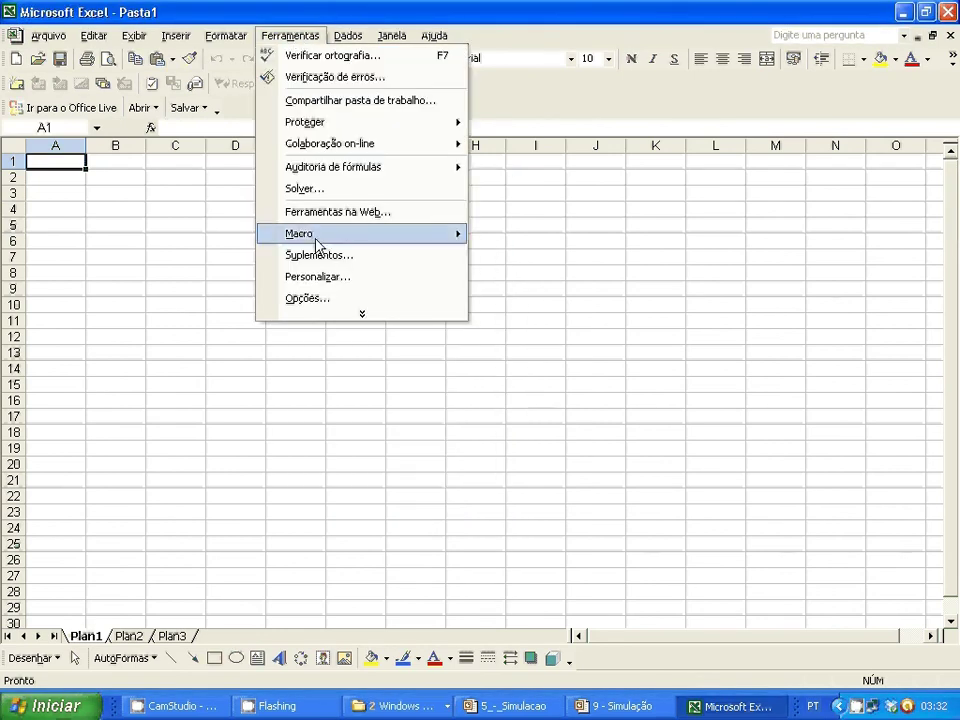
{"action": "left_click", "coordinate": [362, 313]}
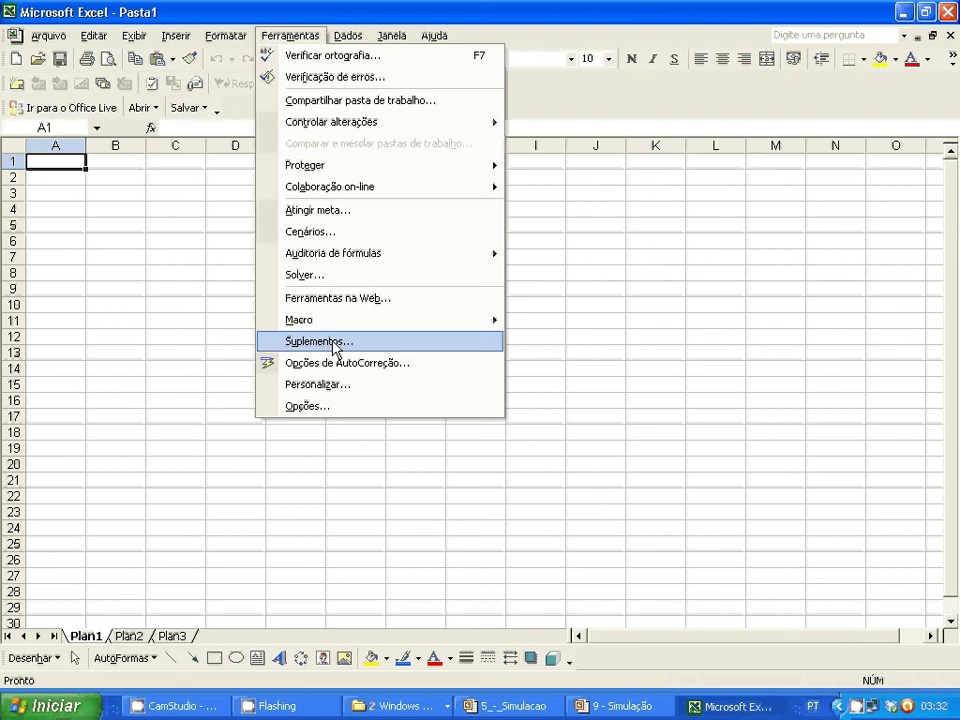
{"action": "left_click", "coordinate": [335, 345]}
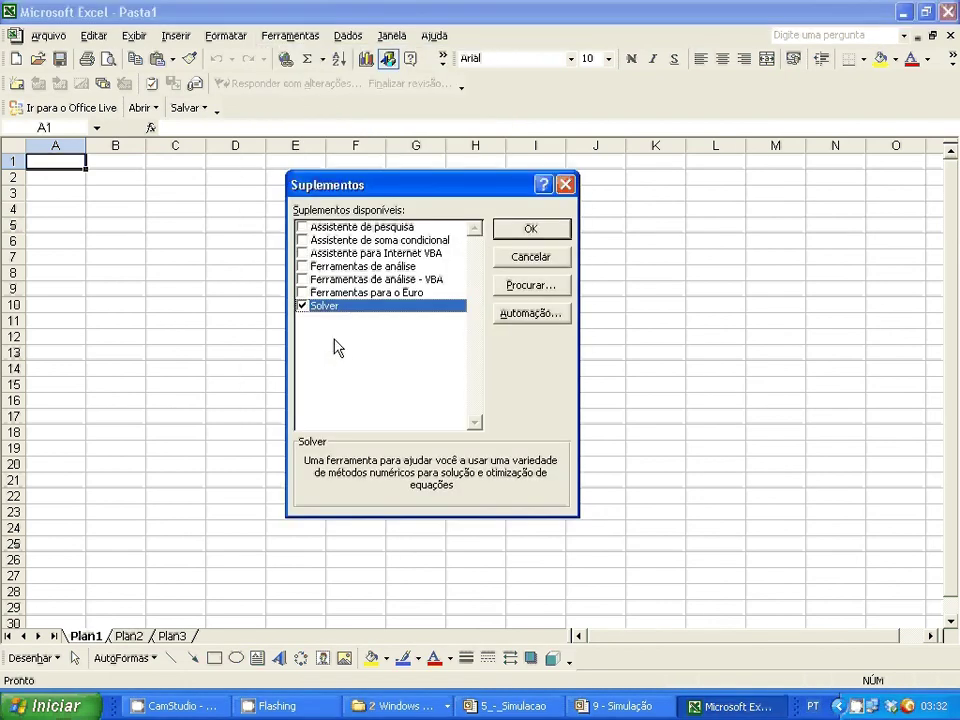
{"action": "left_click", "coordinate": [302, 281]}
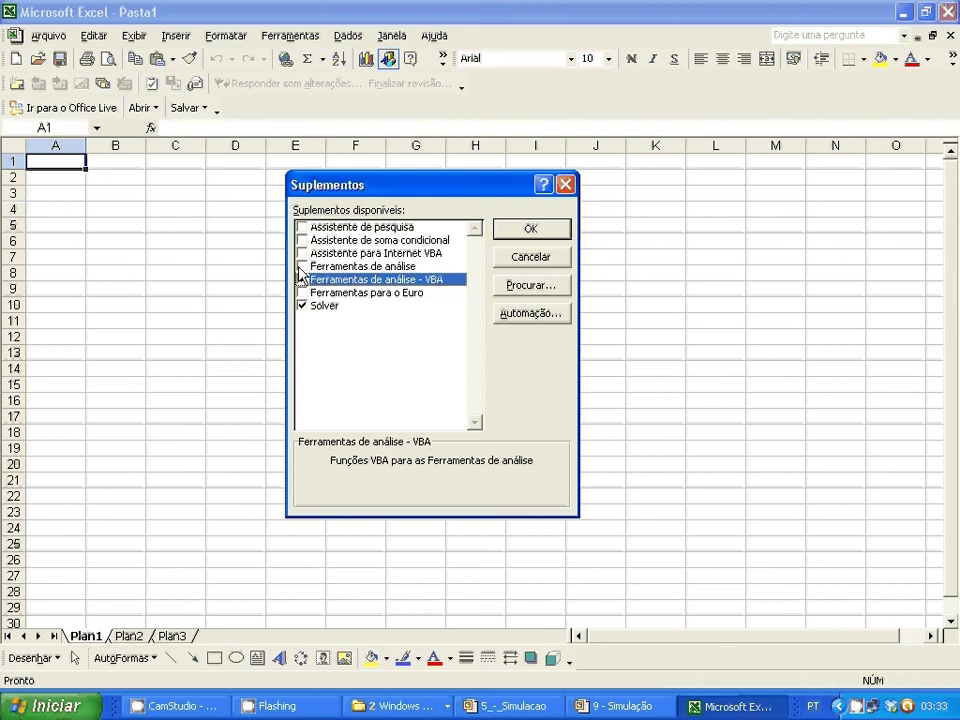
{"action": "left_click", "coordinate": [302, 266]}
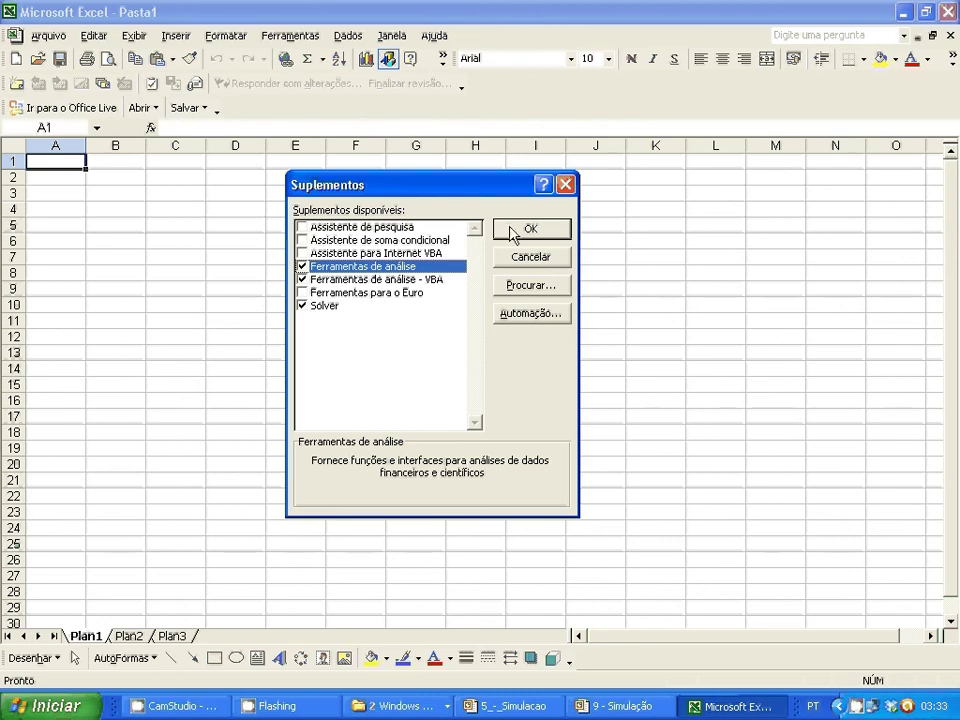
{"action": "left_click", "coordinate": [509, 232]}
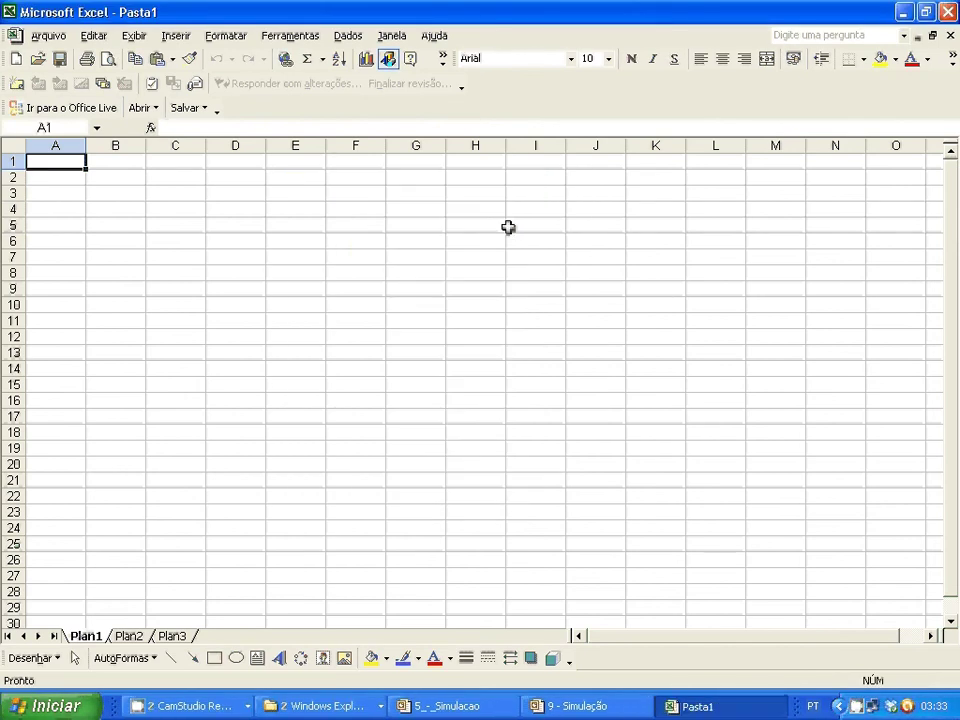
Start the Geração de número aleatório tool from the Análise de dados analysis tools.
{"action": "left_click", "coordinate": [306, 40]}
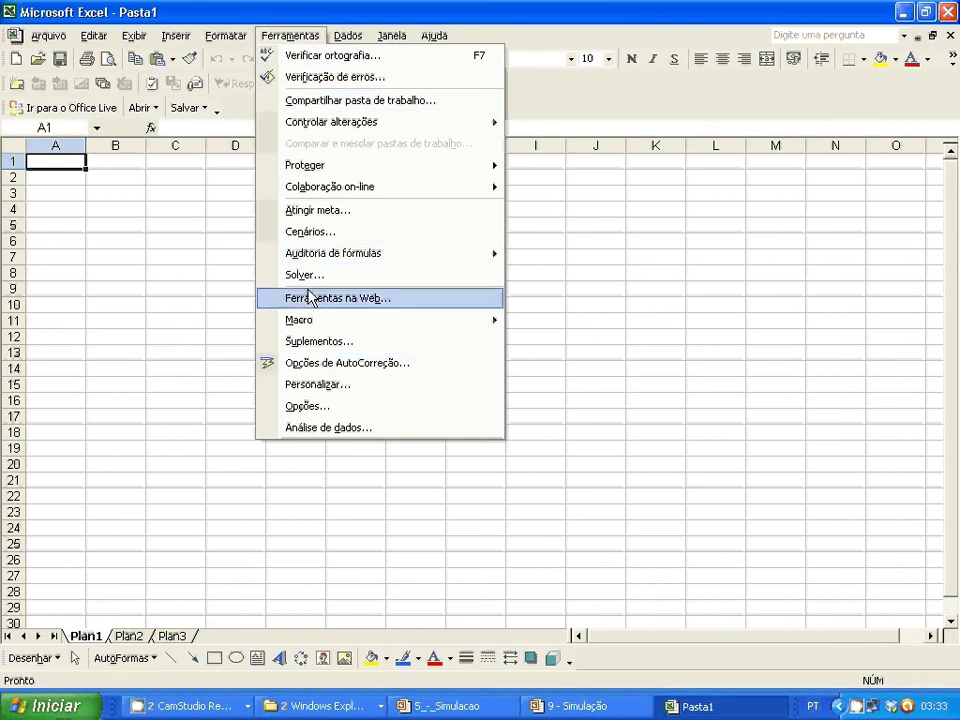
{"action": "left_click", "coordinate": [330, 428]}
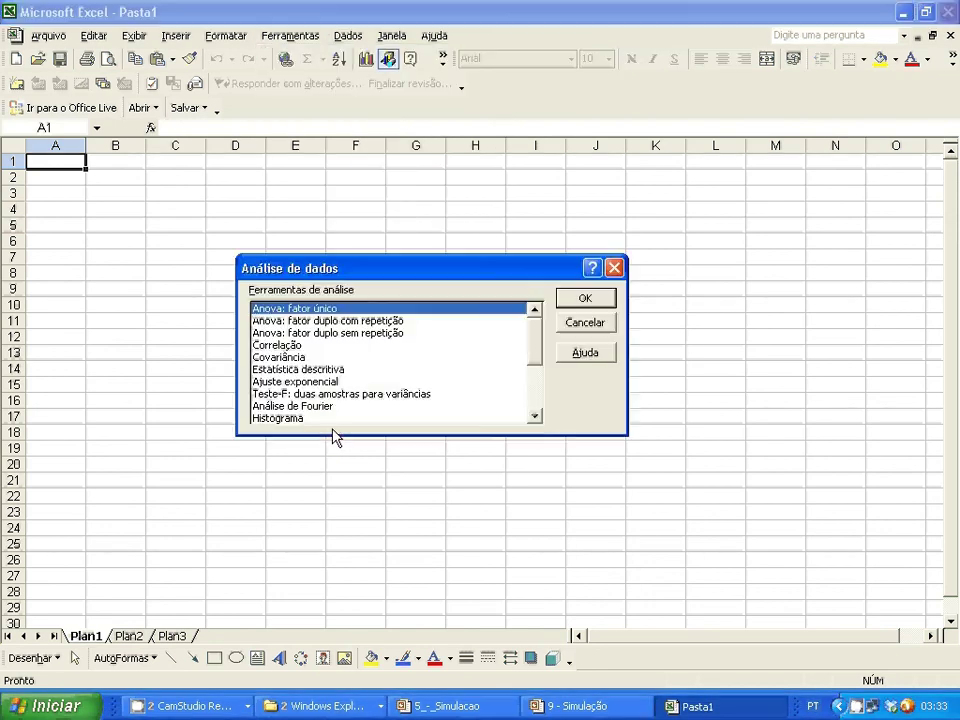
{"action": "left_click_drag", "start_coordinate": [405, 281], "coordinate": [466, 216]}
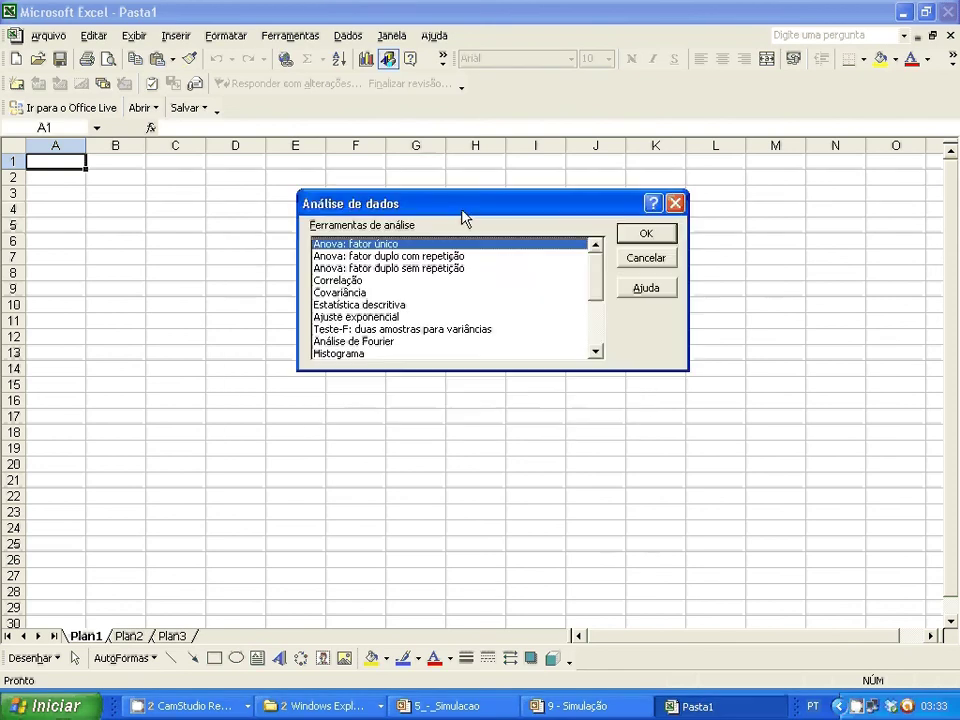
{"action": "left_click", "coordinate": [597, 356]}
{"action": "left_click", "coordinate": [597, 356]}
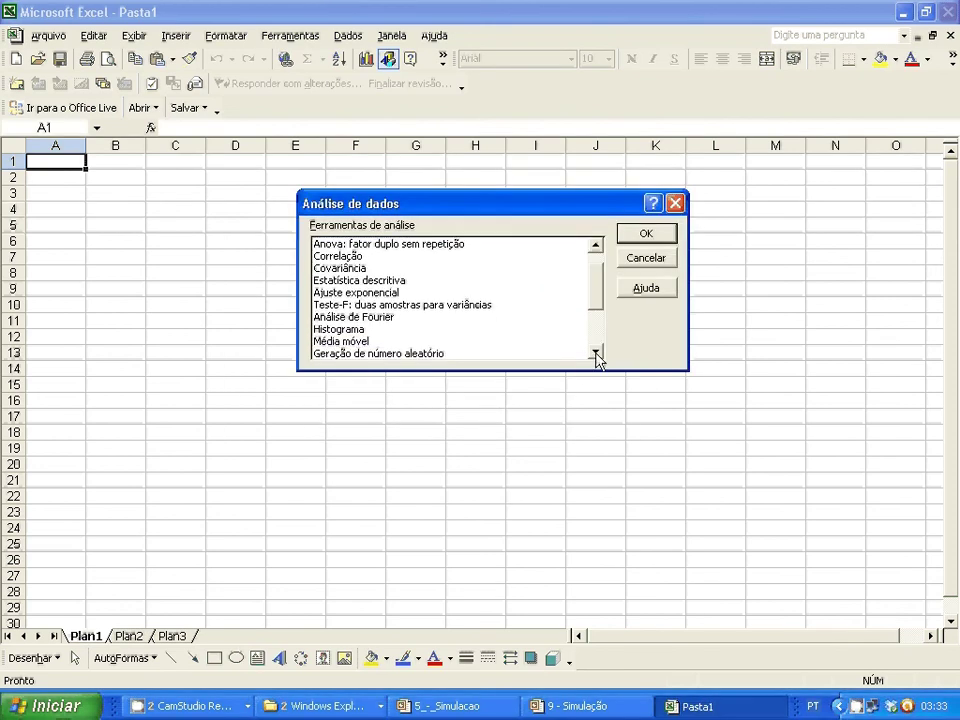
{"action": "left_click", "coordinate": [597, 356]}
{"action": "left_click", "coordinate": [597, 356]}
{"action": "left_click", "coordinate": [597, 356]}
{"action": "left_click", "coordinate": [397, 318]}
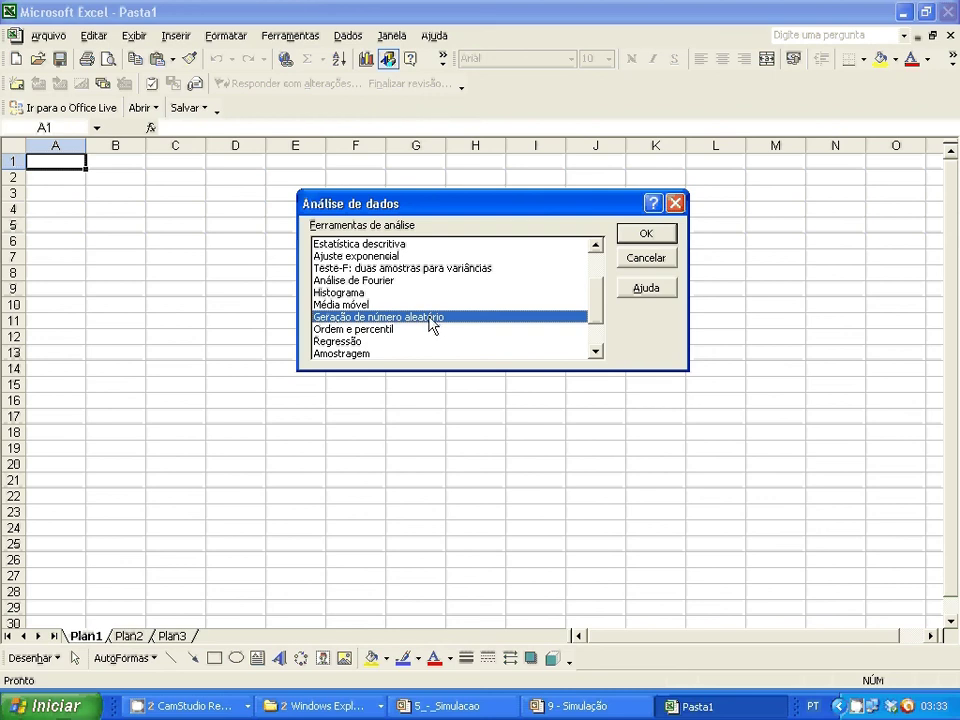
{"action": "left_click", "coordinate": [666, 240]}
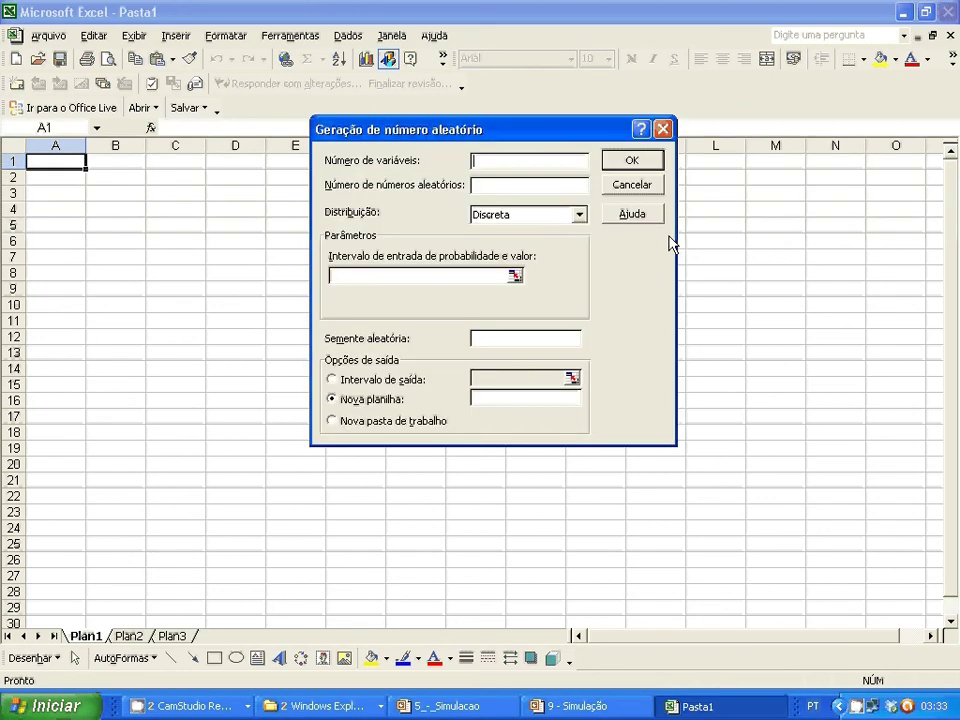
Check the Venda Justa case in the 9 - Simulação presentation and set the random number distribution to Normal in Excel.
{"action": "left_click", "coordinate": [581, 217]}
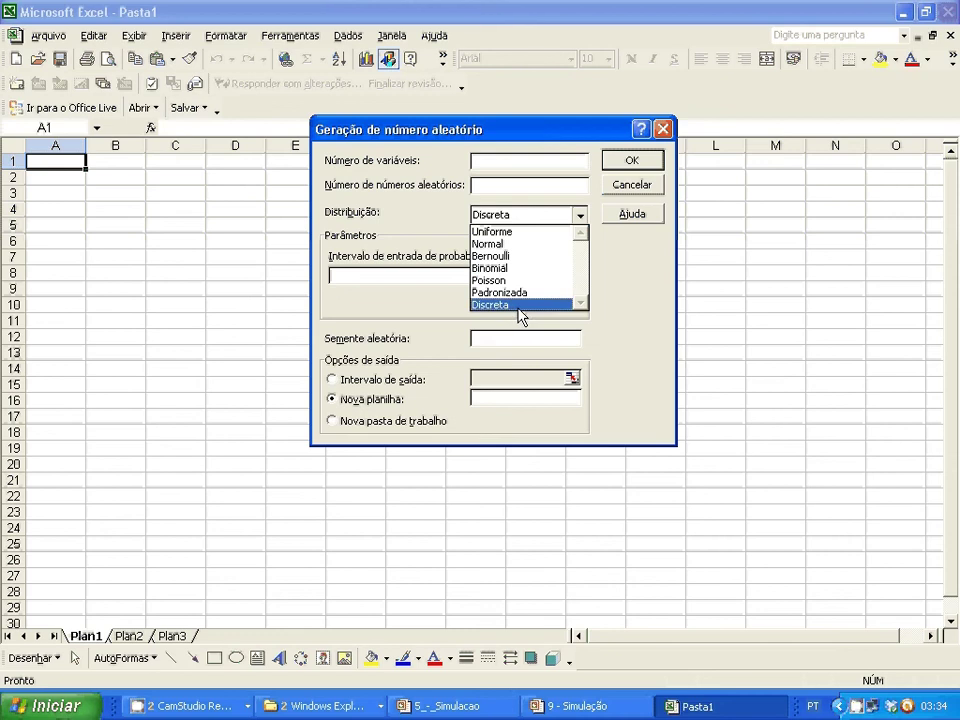
{"action": "left_click", "coordinate": [637, 283]}
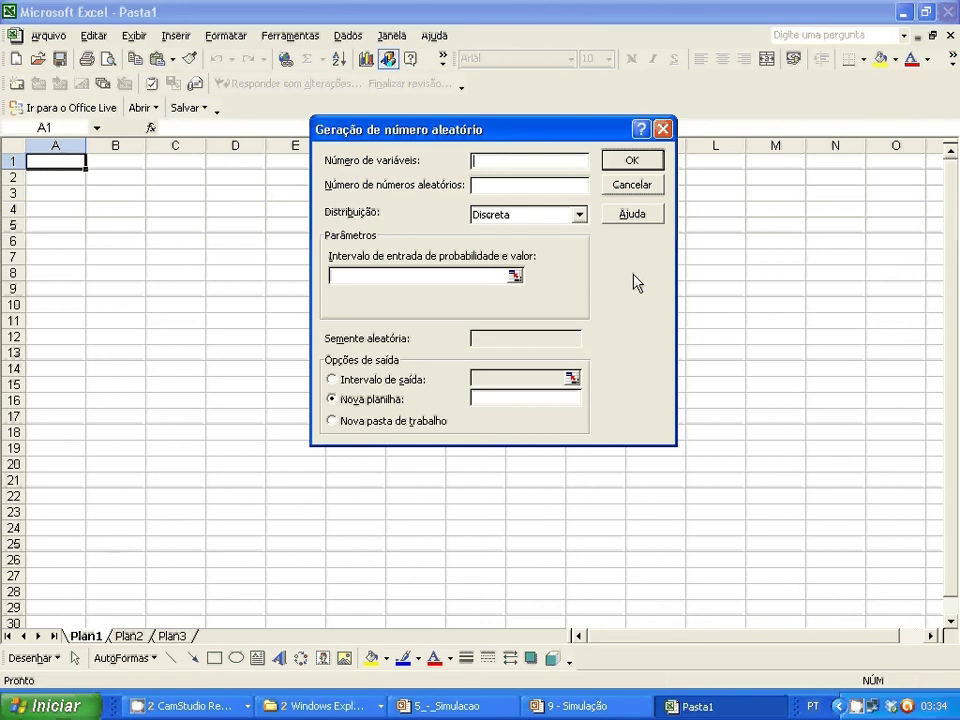
{"action": "left_click", "coordinate": [580, 706]}
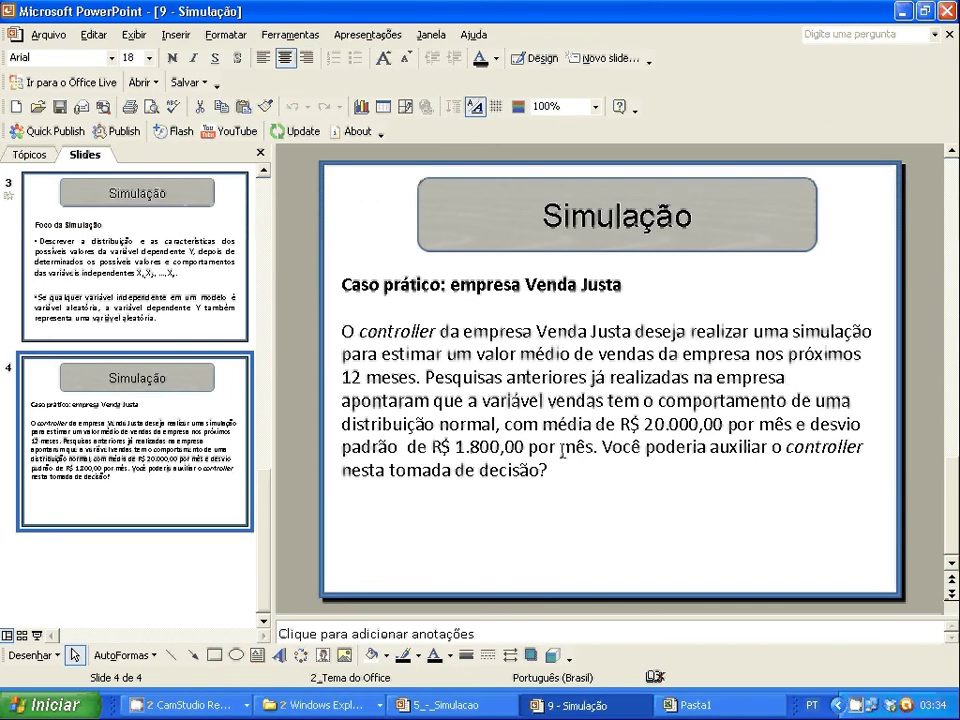
{"action": "left_click", "coordinate": [719, 711]}
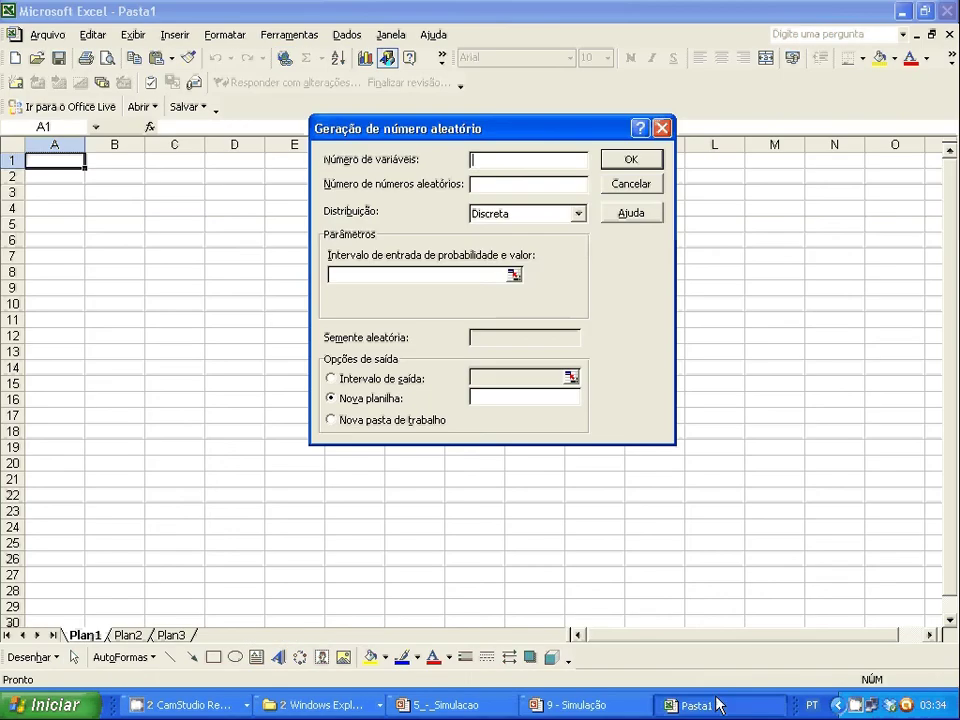
{"action": "left_click", "coordinate": [579, 215]}
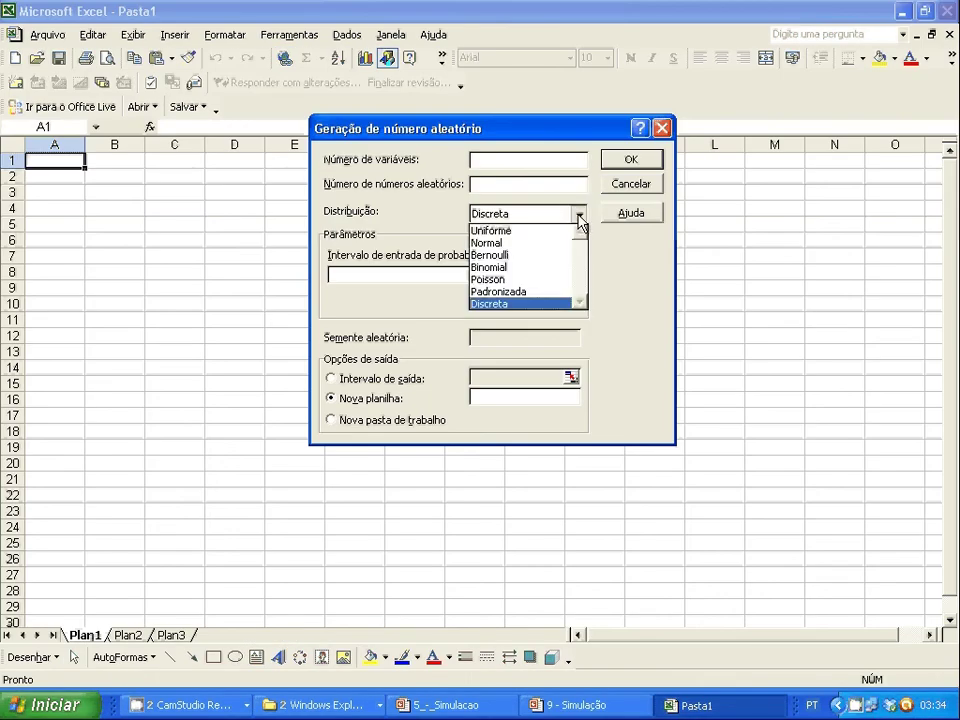
{"action": "left_click", "coordinate": [491, 245]}
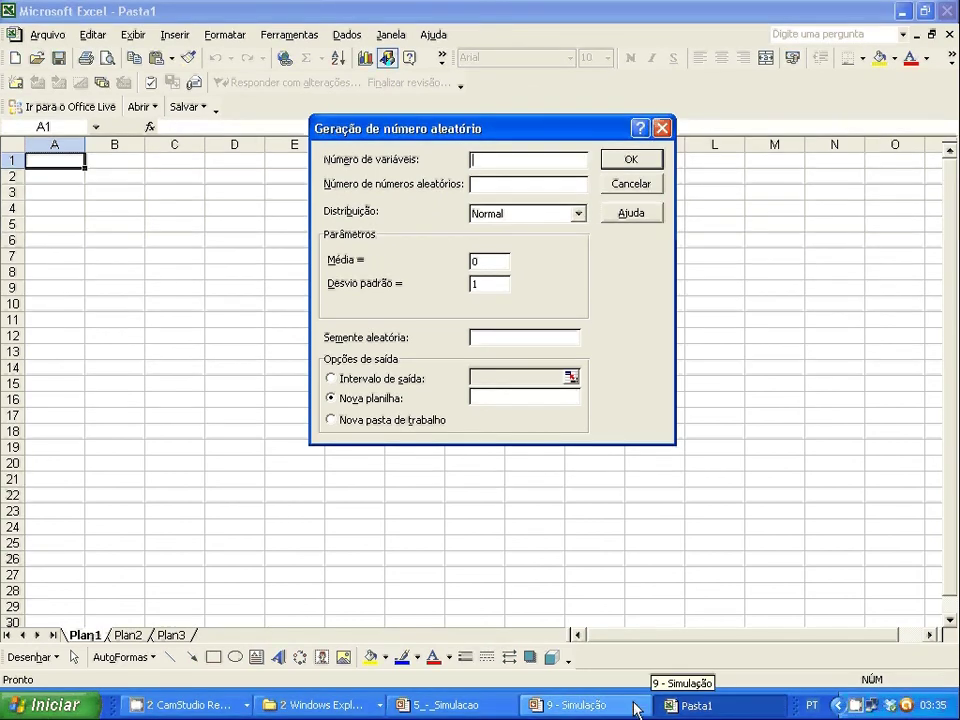
Switch to the 9 - Simulação presentation in PowerPoint and highlight "12 meses" in the Venda Justa case text.
{"action": "left_click", "coordinate": [581, 706]}
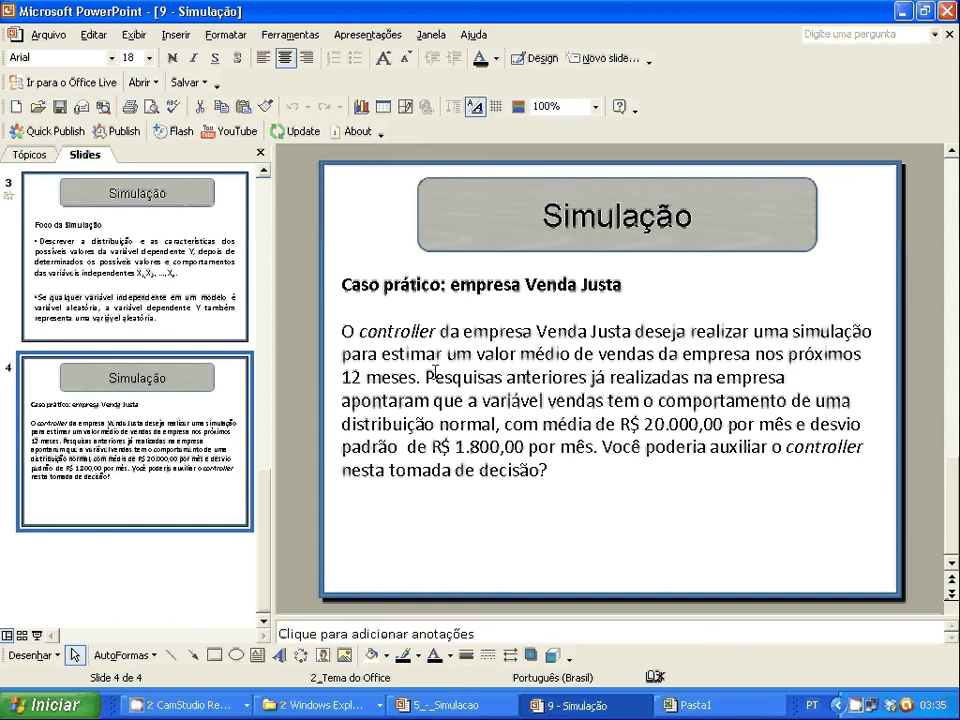
{"action": "left_click_drag", "start_coordinate": [420, 374], "coordinate": [349, 374]}
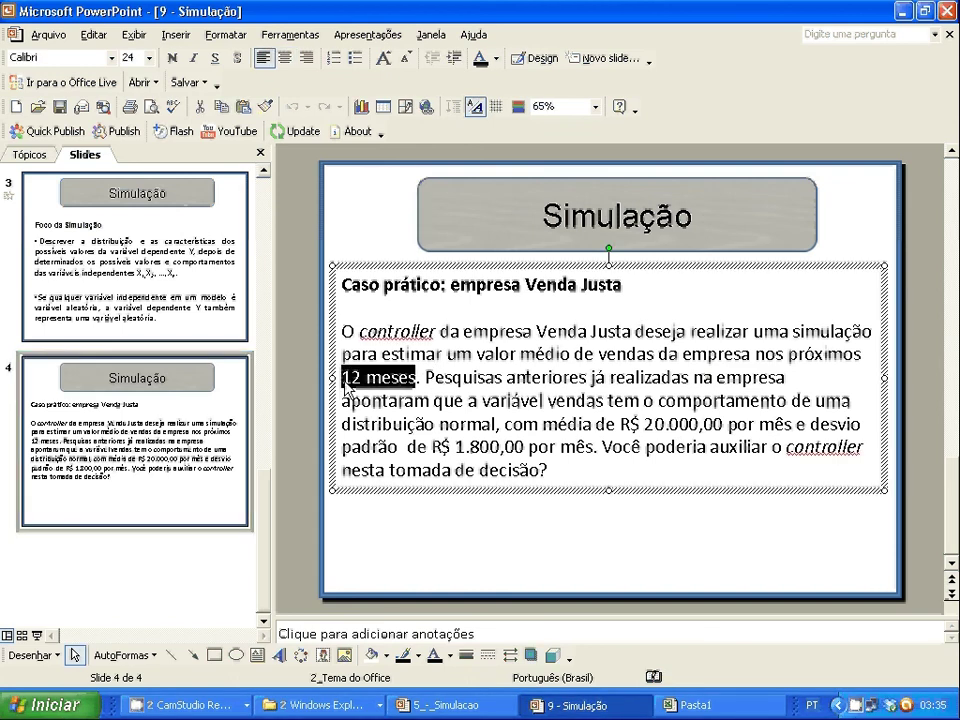